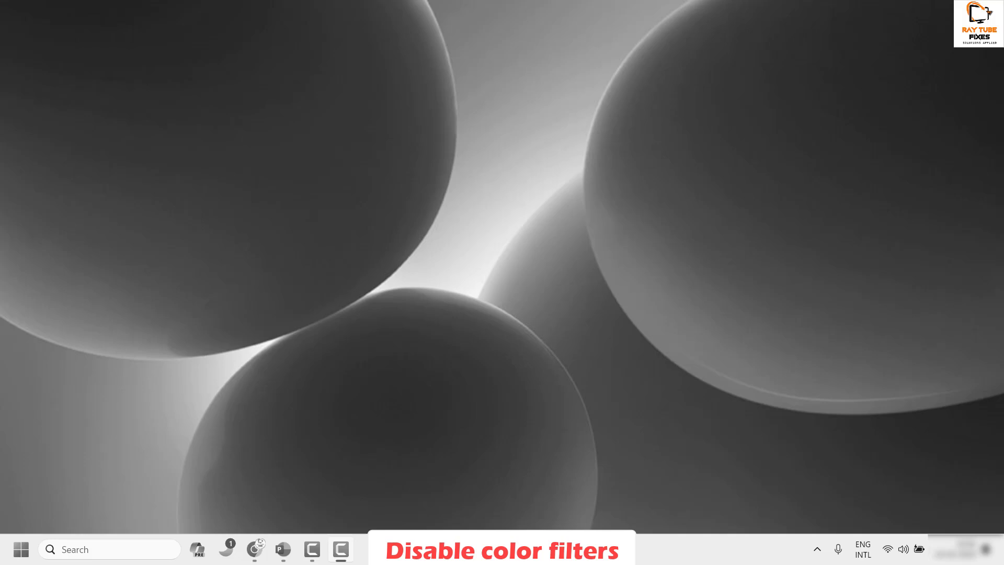
- Turn off color filters in the Accessibility settings, and close the Settings window
right_click(21, 544)
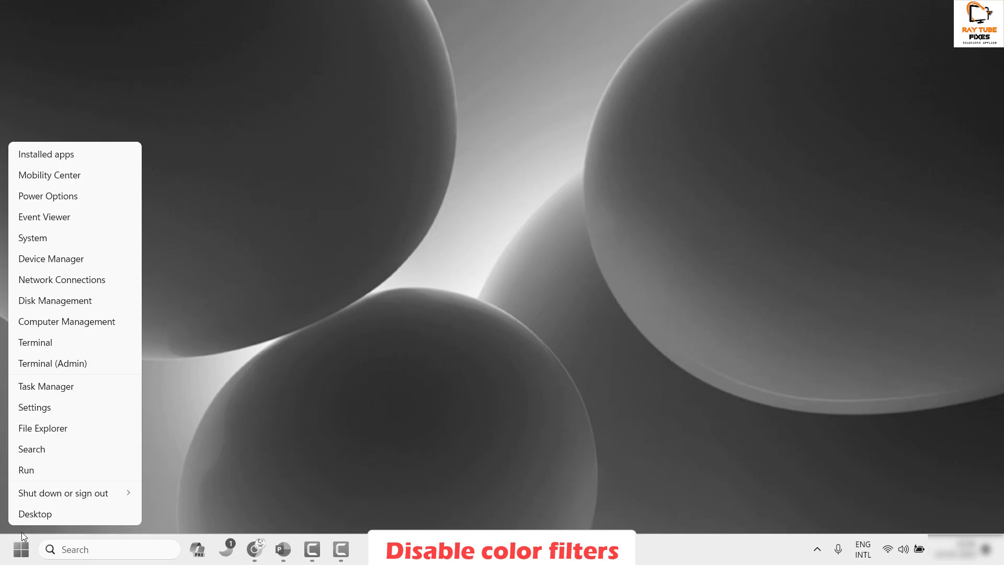
left_click(48, 403)
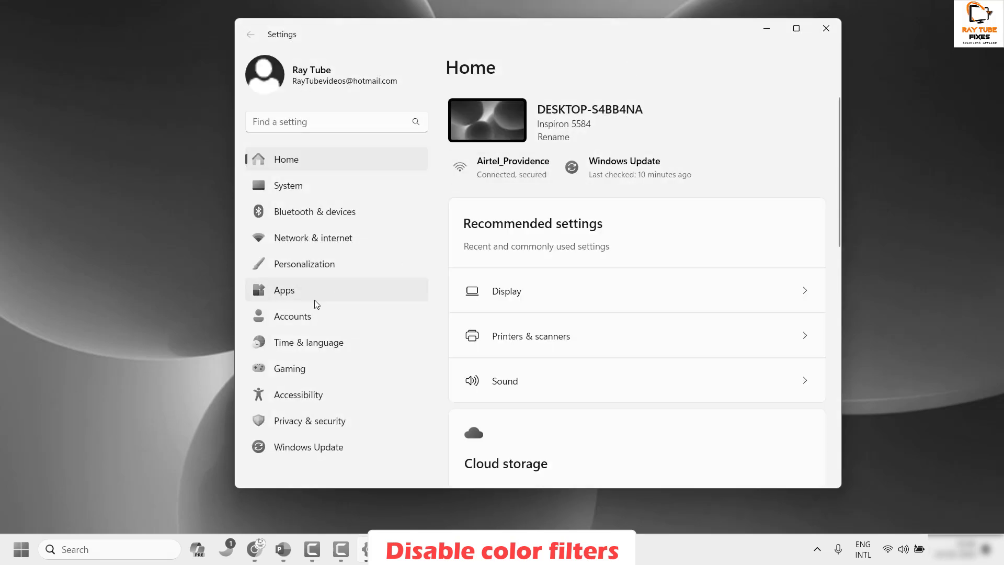
left_click(306, 395)
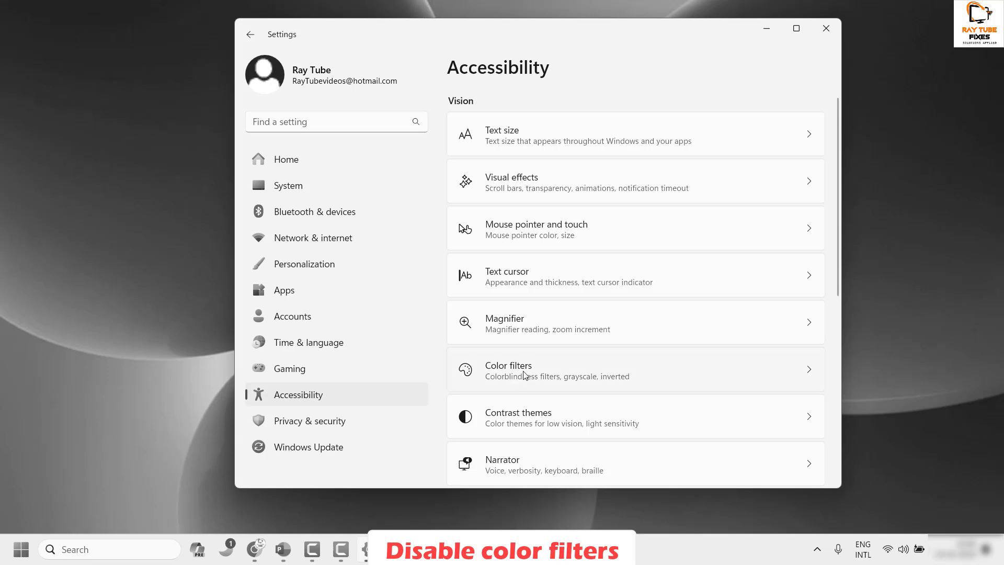
left_click(796, 29)
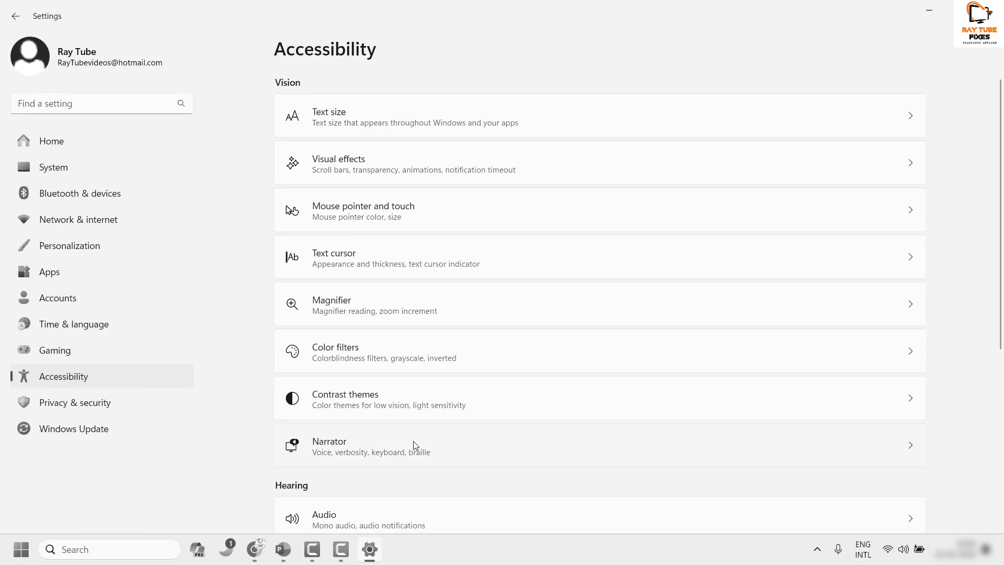
left_click(404, 356)
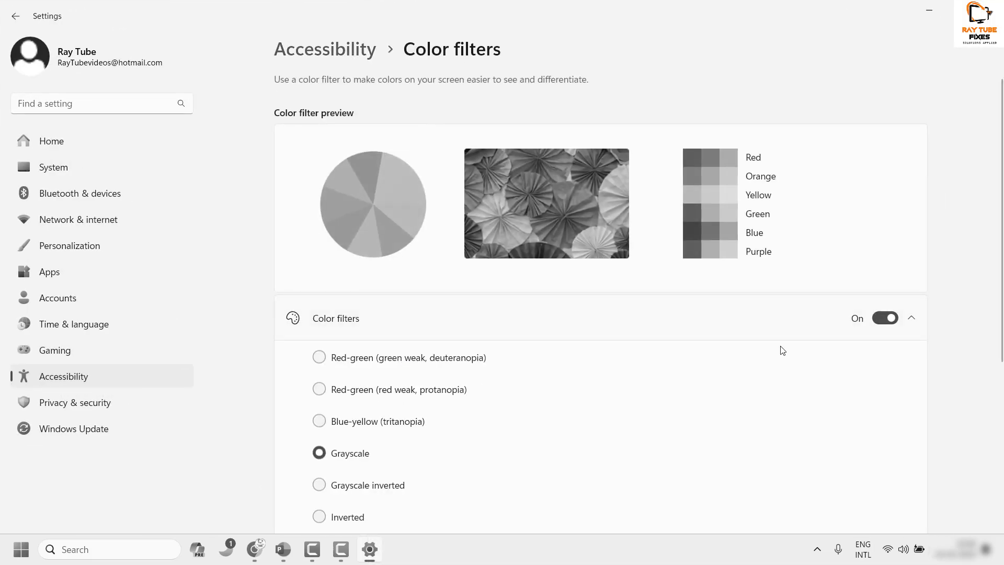
left_click(880, 319)
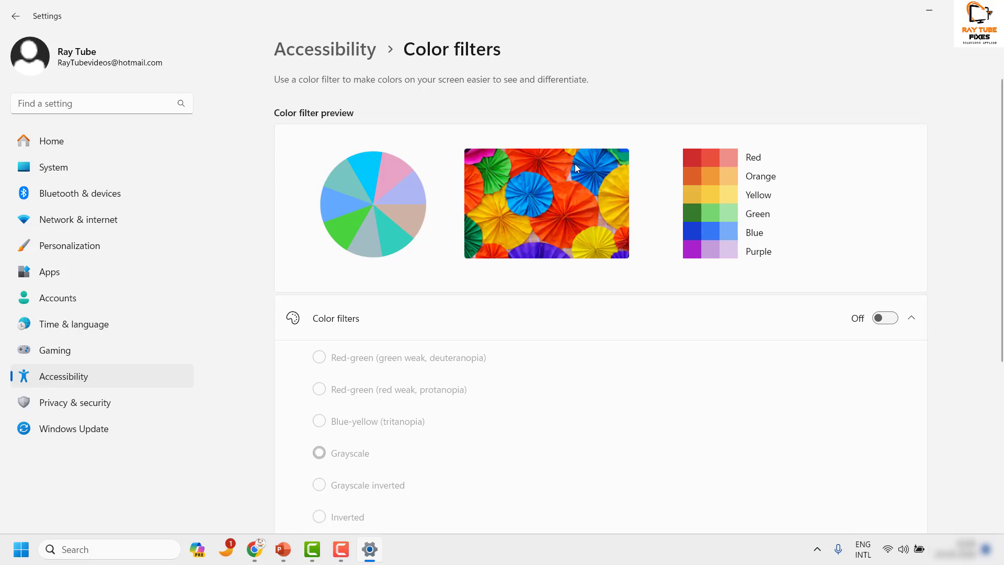
key("alt+F4")
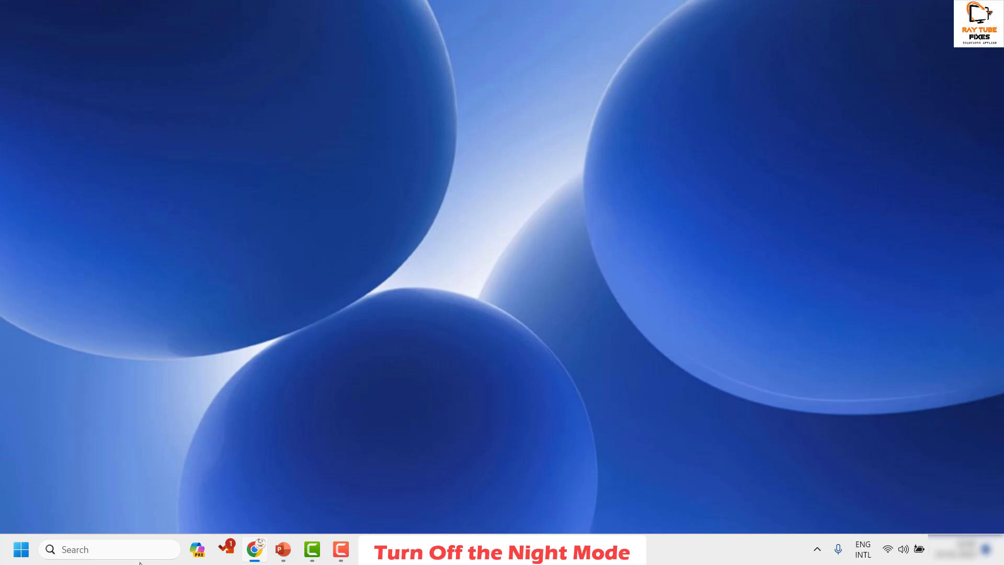
- Switch Night light on and back off in the system Display settings, and close the Settings window
right_click(21, 556)
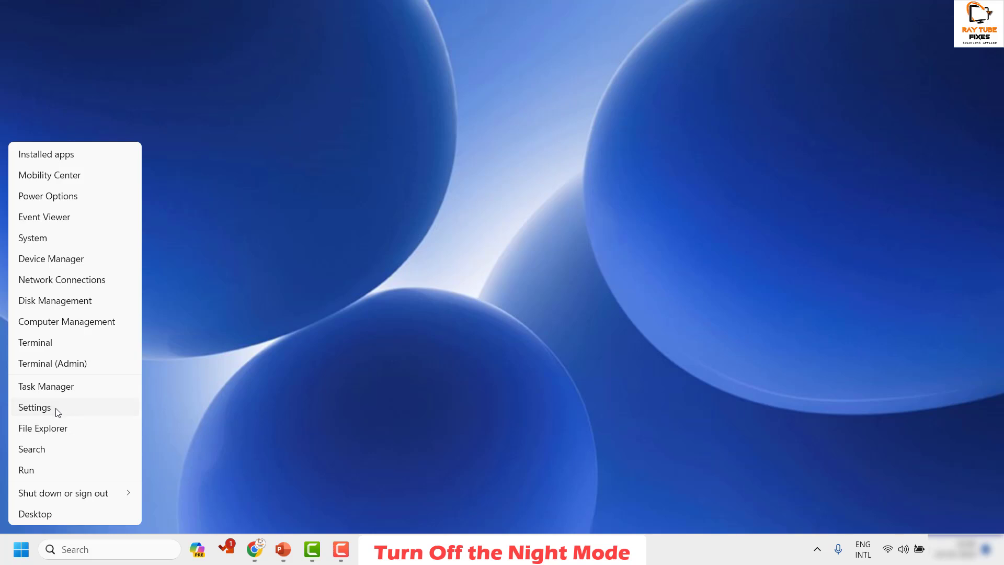
left_click(52, 407)
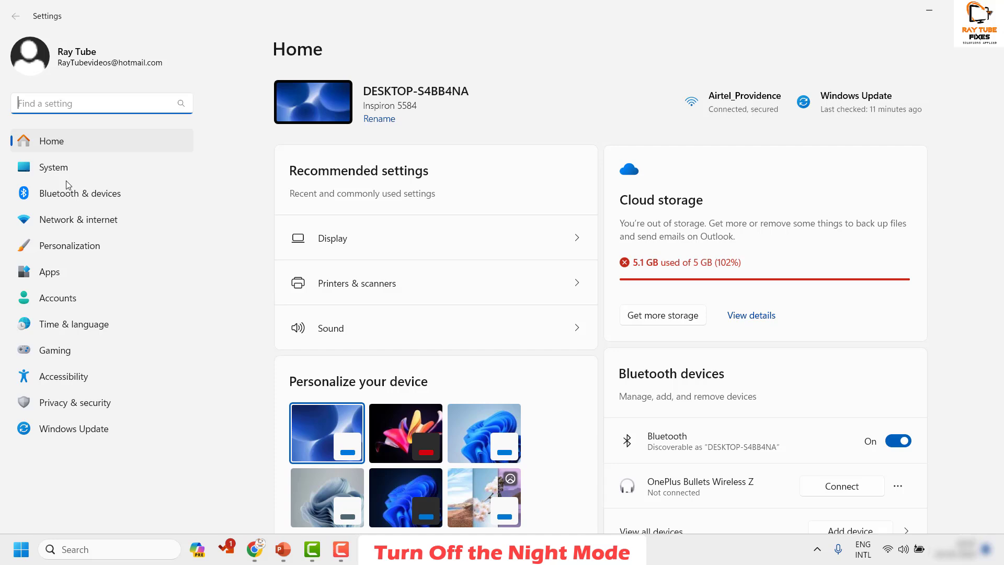
left_click(512, 247)
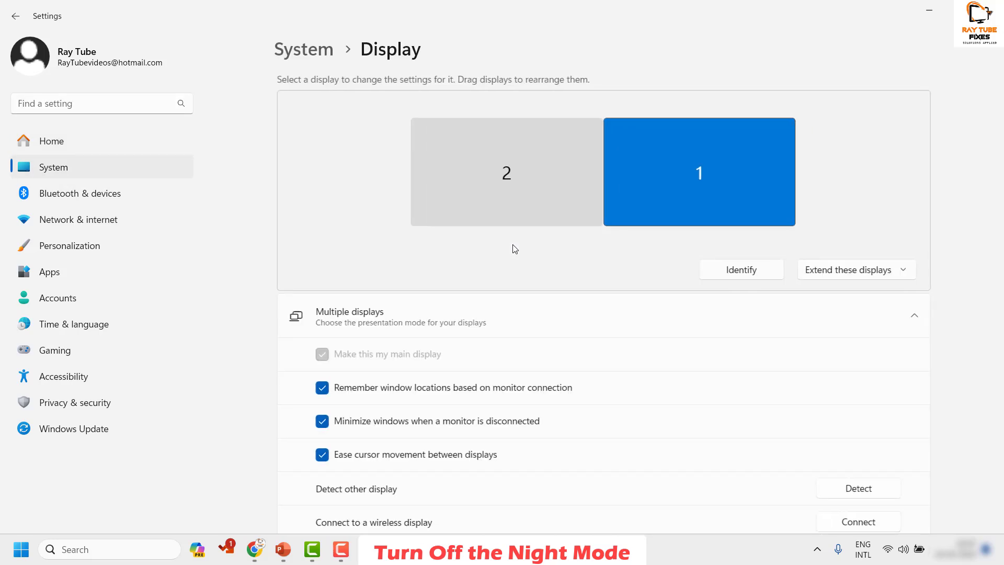
scroll(504, 351, "down", 3)
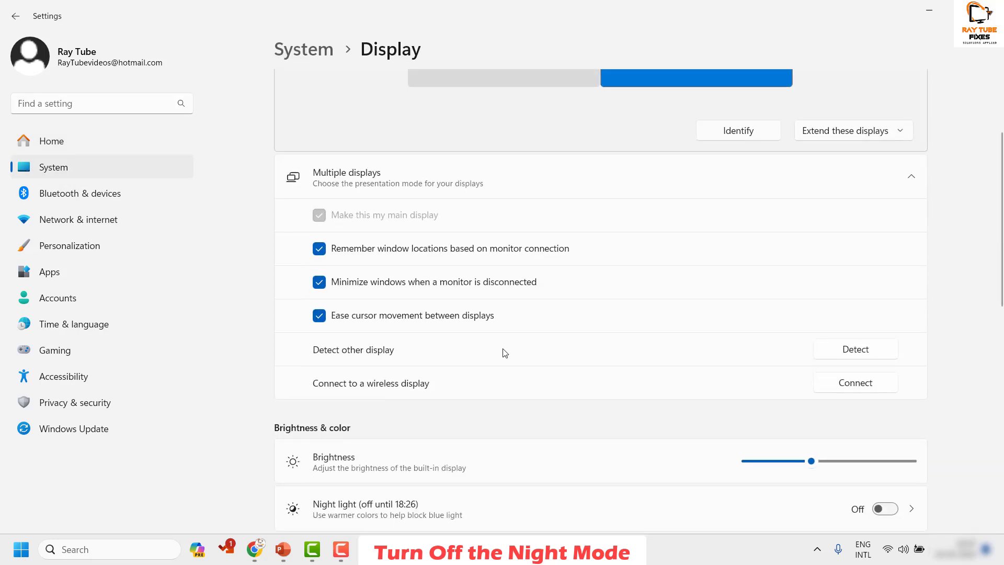
scroll(504, 352, "down", 3)
scroll(775, 377, "down", 3)
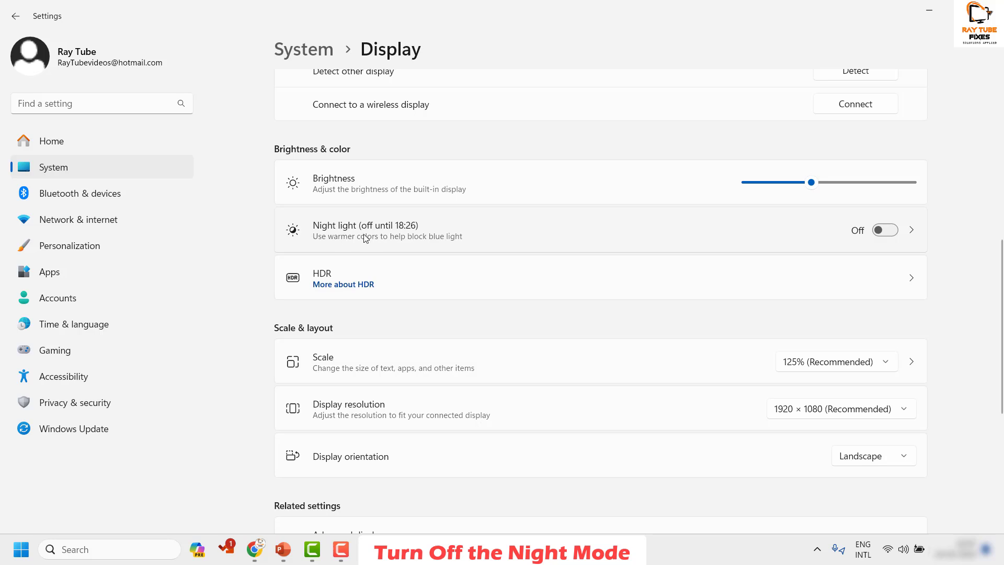
left_click(895, 235)
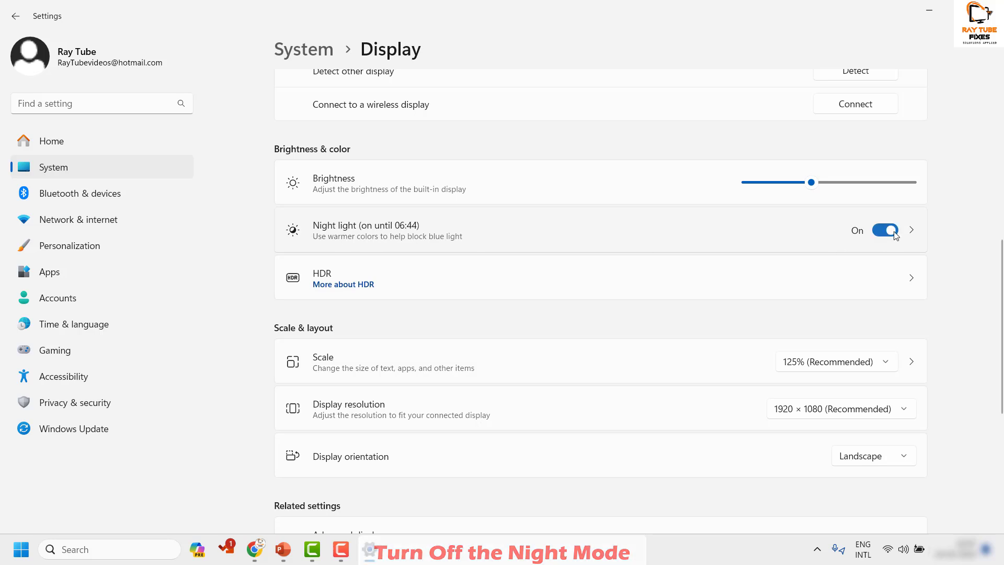
left_click(880, 234)
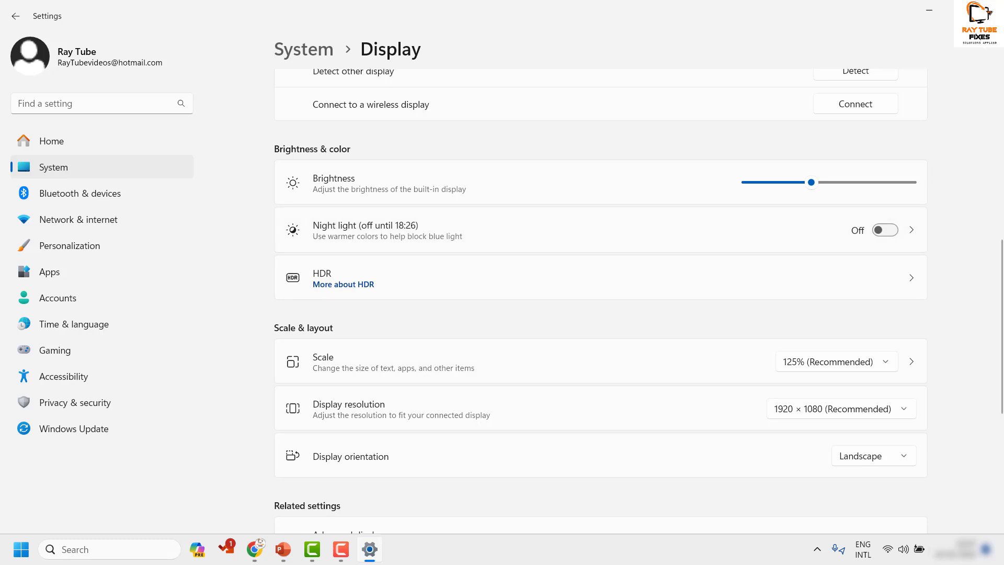
left_click(992, 8)
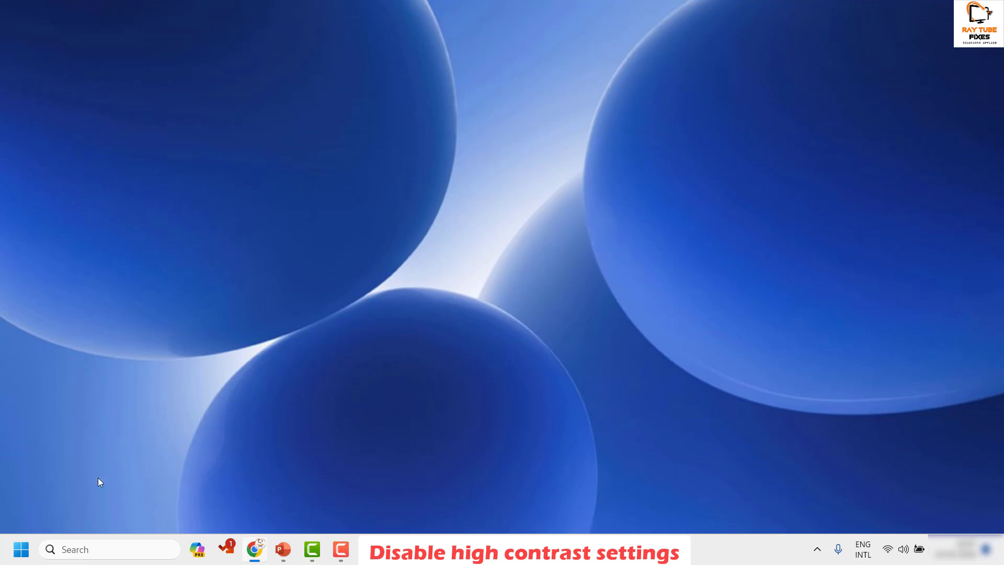
- Set the contrast theme to None in the Accessibility settings, and close the Settings window
right_click(21, 551)
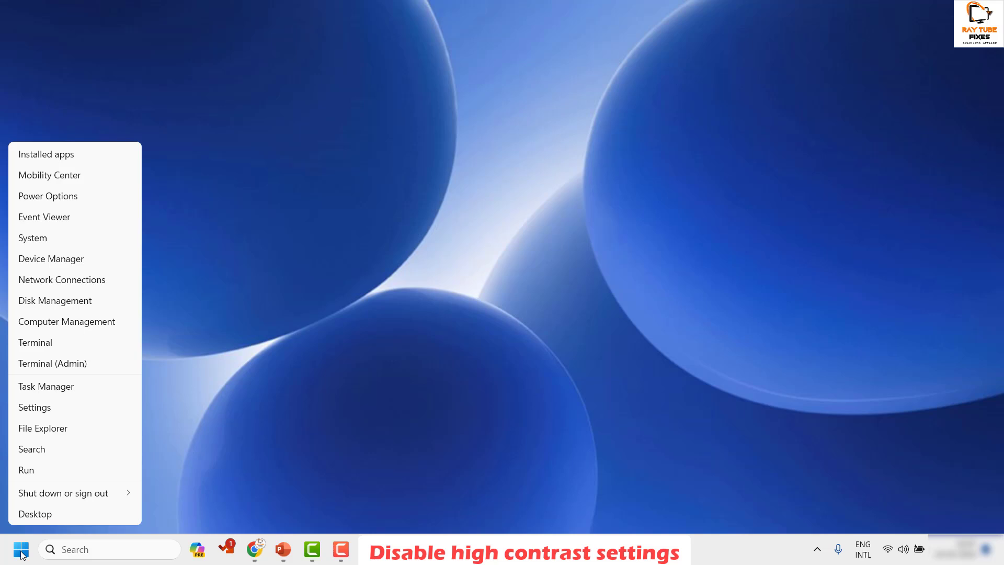
left_click(59, 406)
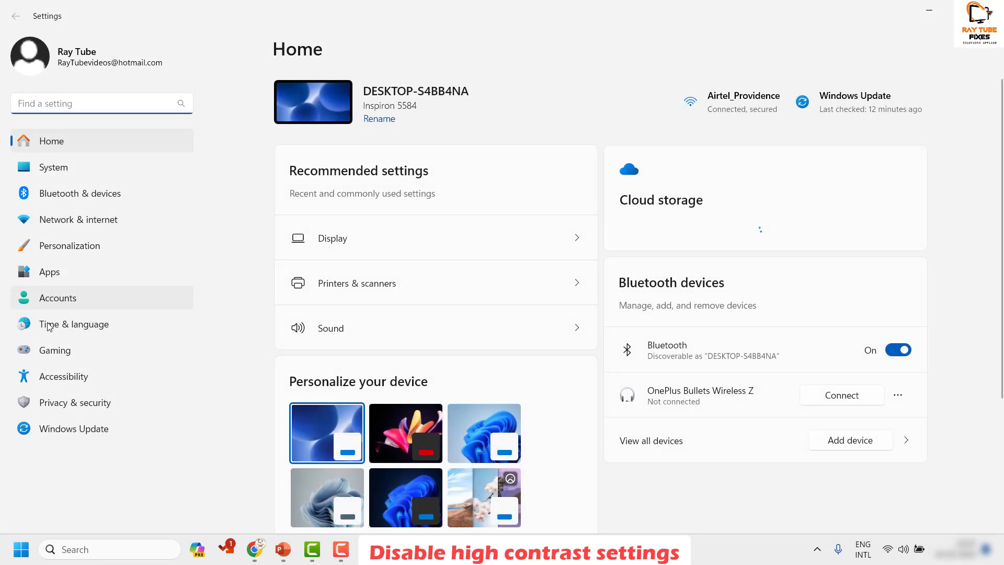
left_click(63, 379)
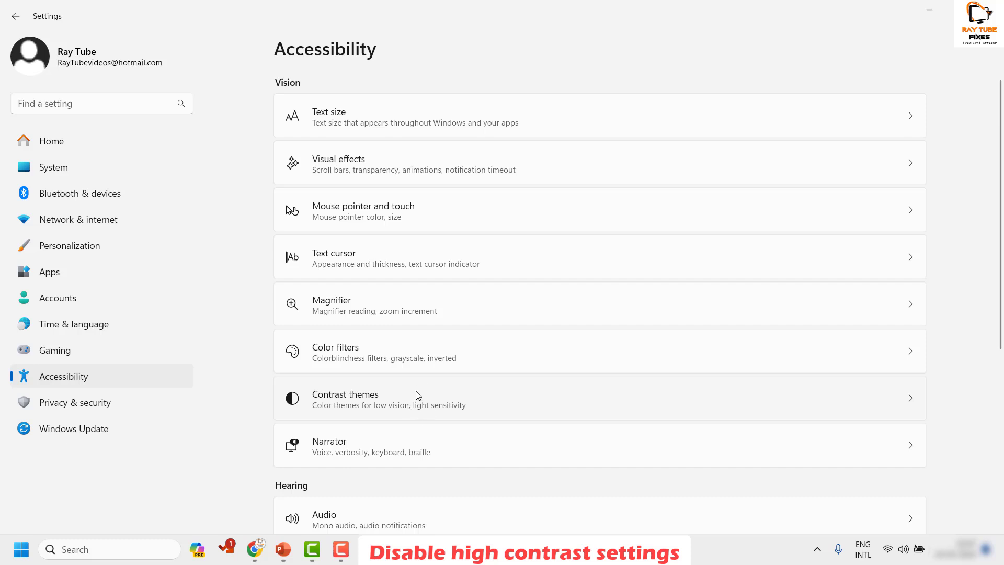
scroll(455, 350, "down", 3)
scroll(420, 278, "up", 1)
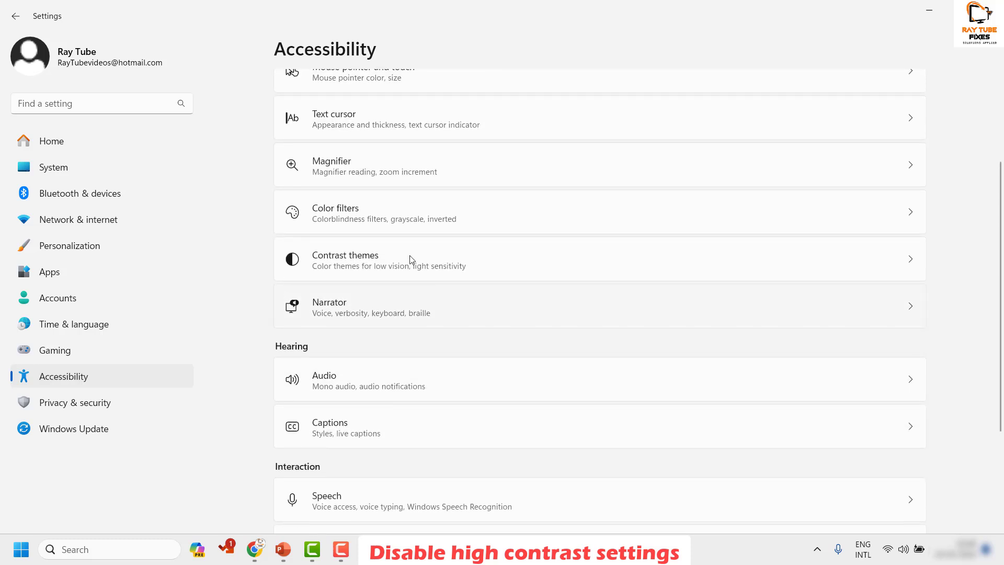
left_click(408, 253)
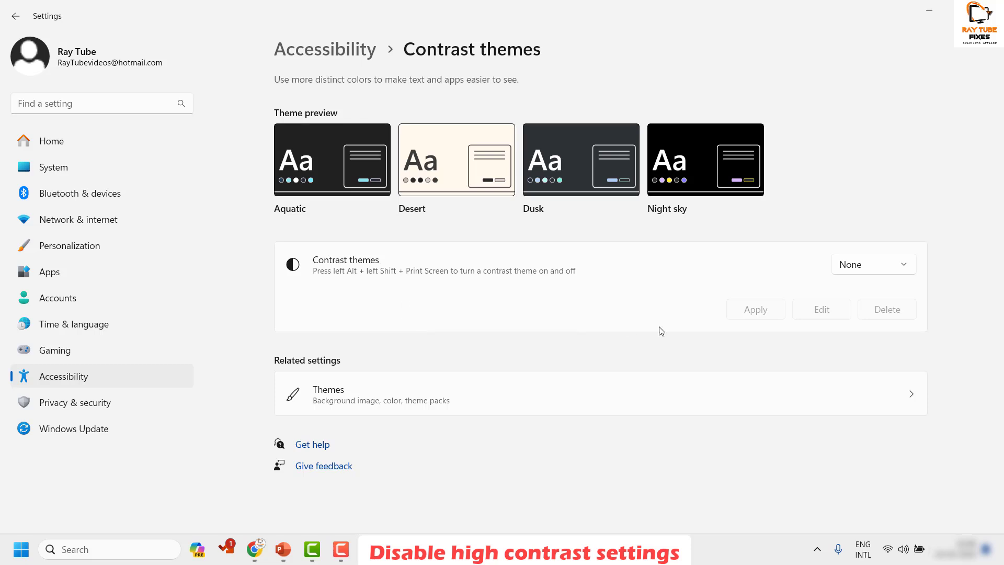
left_click(880, 271)
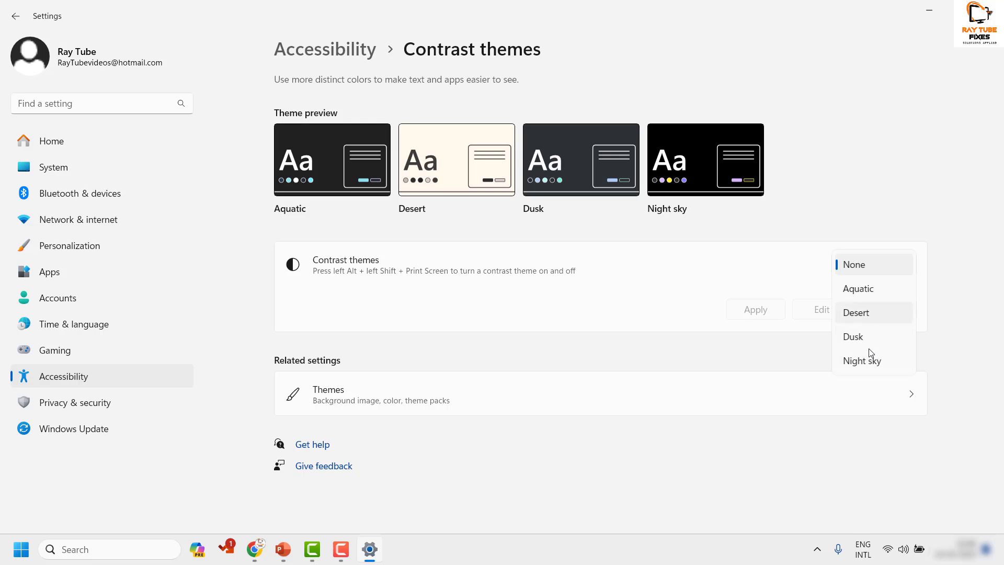
left_click(872, 266)
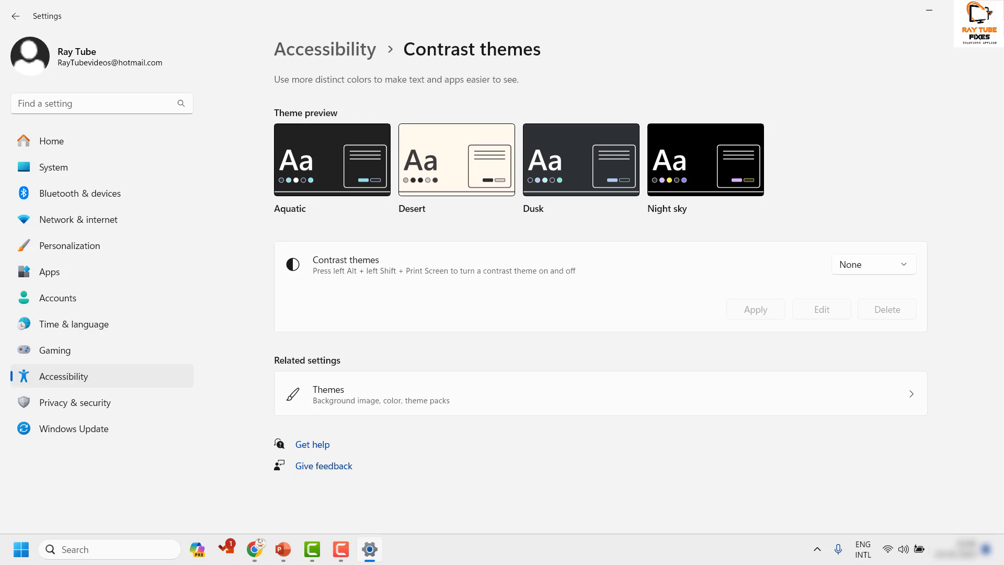
left_click(990, 9)
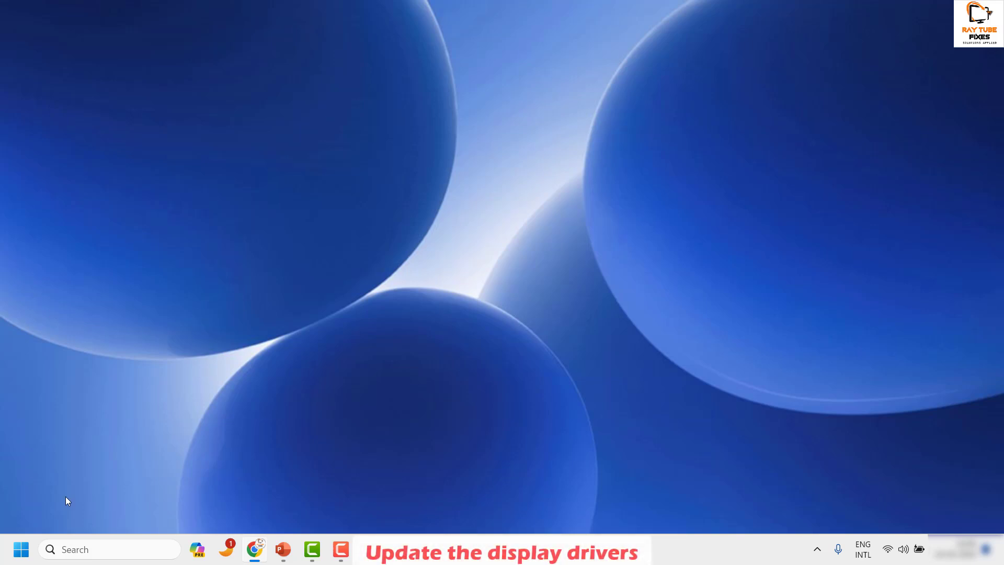
- Open Device Manager in a maximized window and expand the Display adapters category
right_click(23, 554)
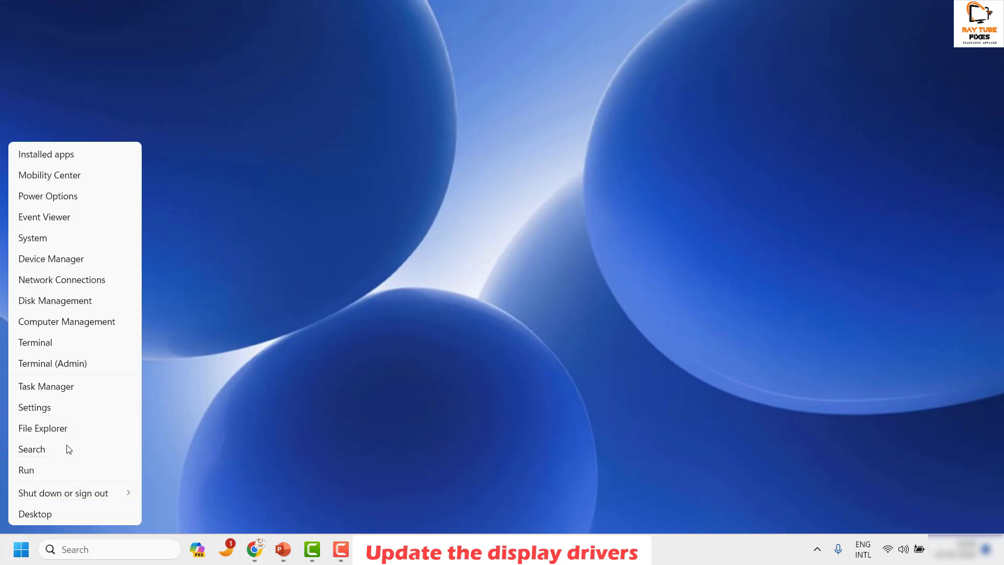
left_click(71, 259)
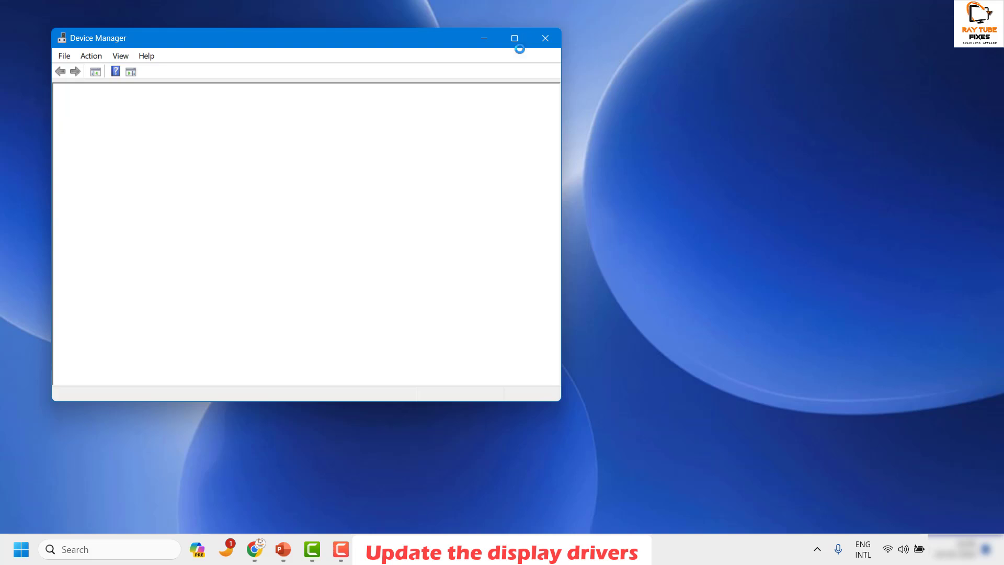
left_click(528, 40)
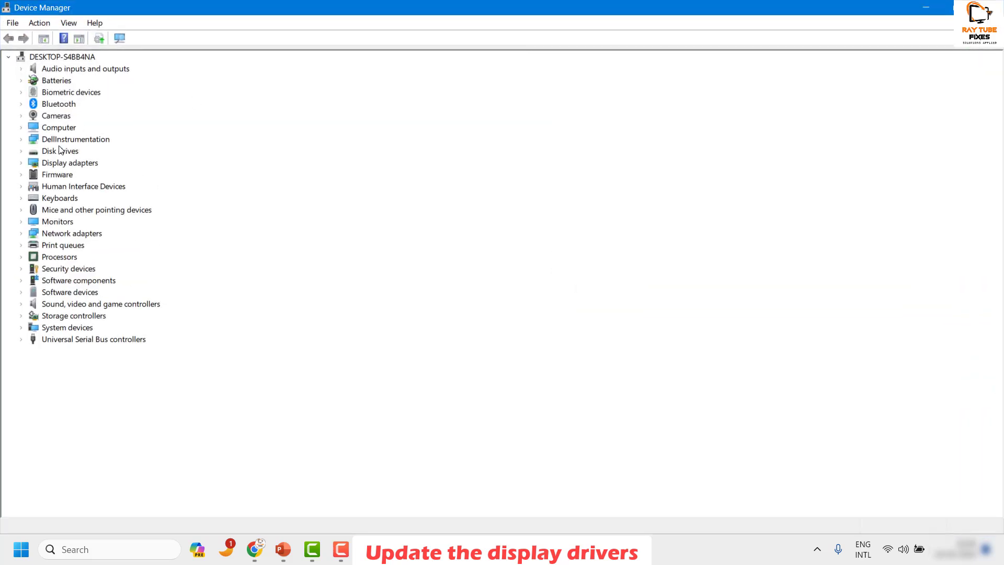
left_click(21, 164)
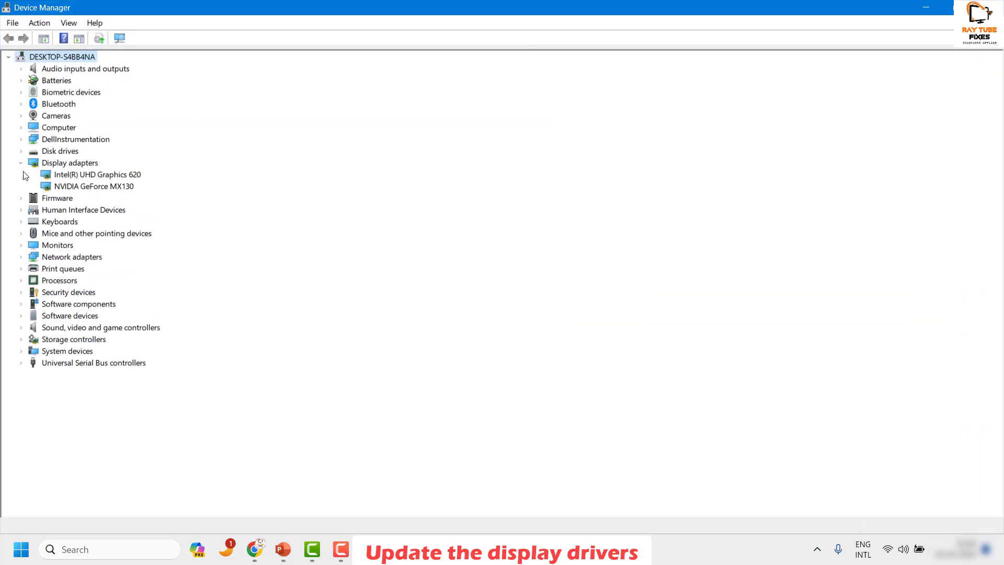
- Search automatically for an updated driver for the Intel(R) UHD Graphics 620 adapter, and continue the search on Windows Update
left_click(106, 176)
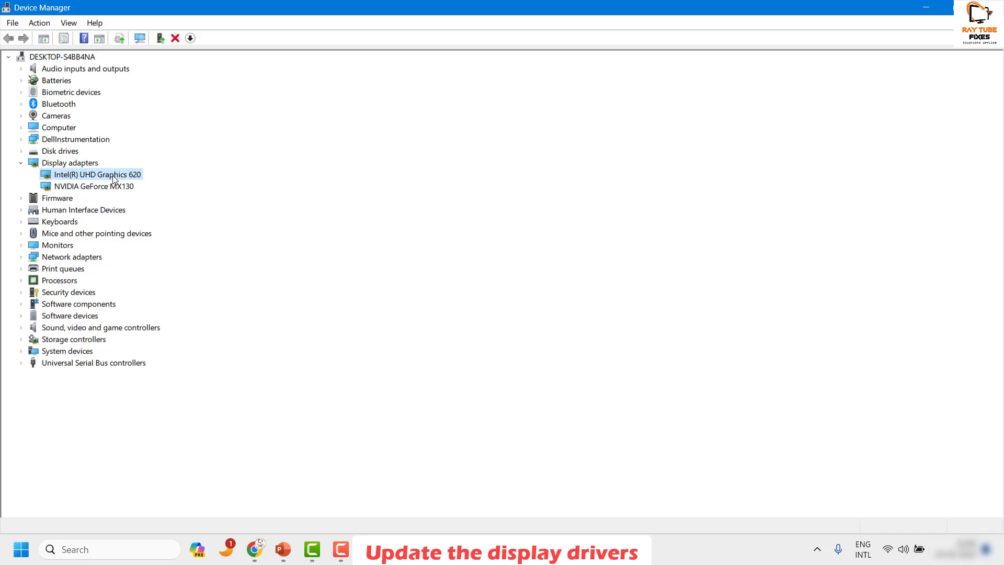
left_click(106, 189)
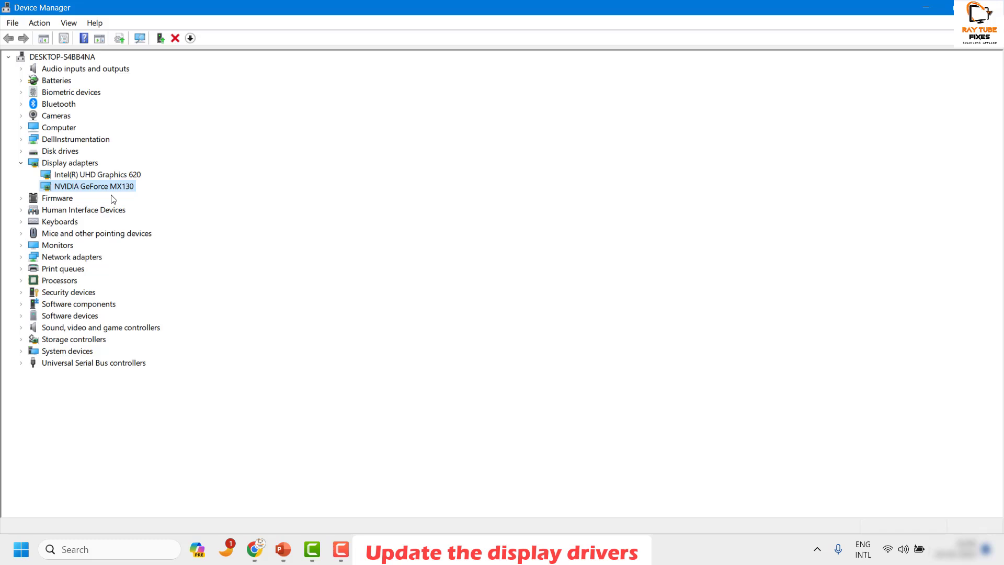
left_click(107, 178)
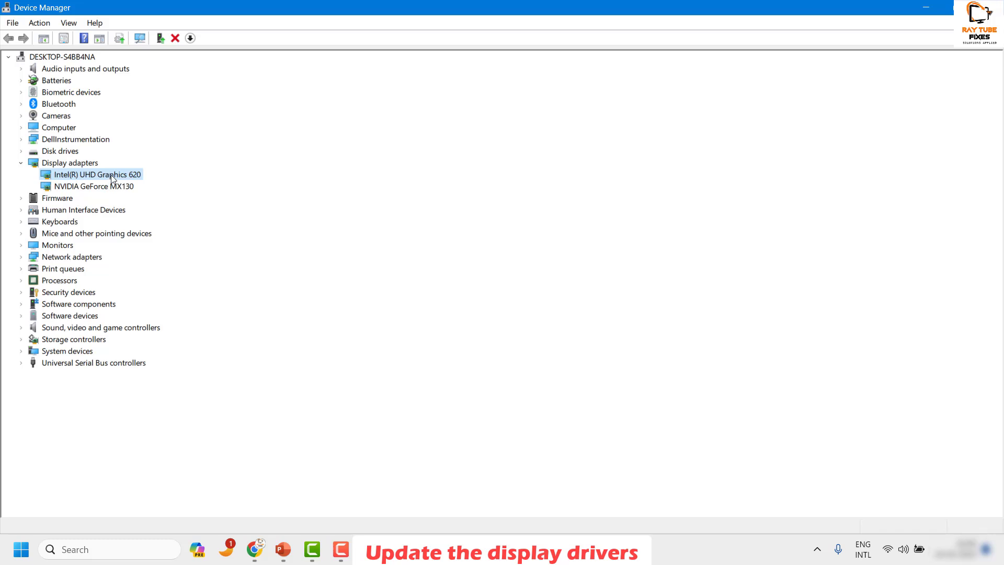
right_click(112, 179)
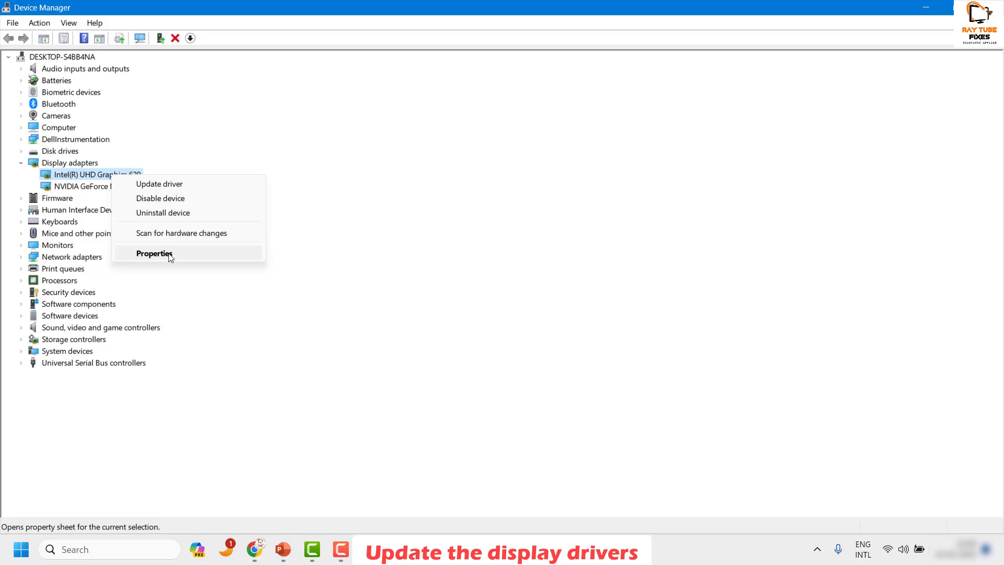
left_click(186, 184)
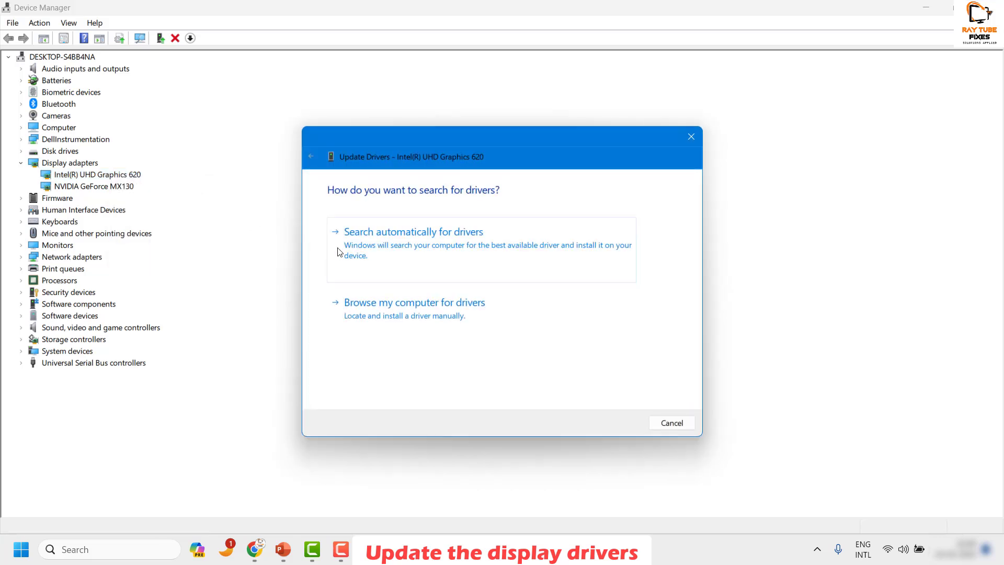
left_click(418, 245)
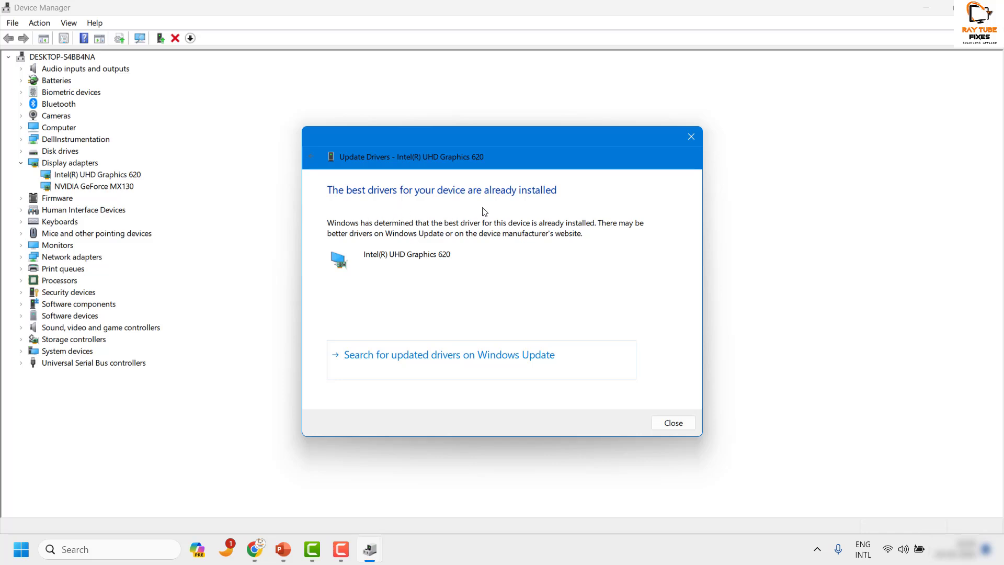
left_click(426, 363)
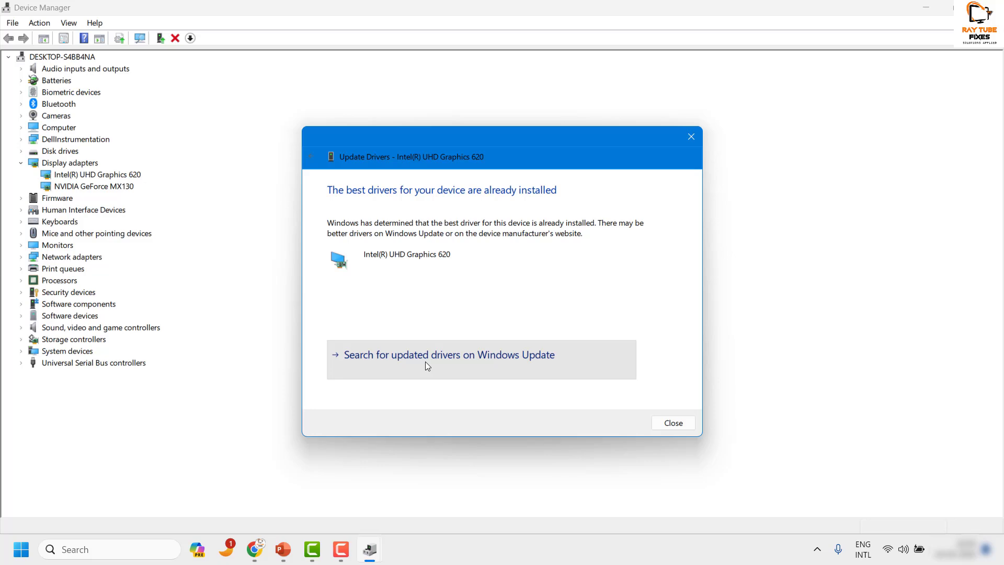
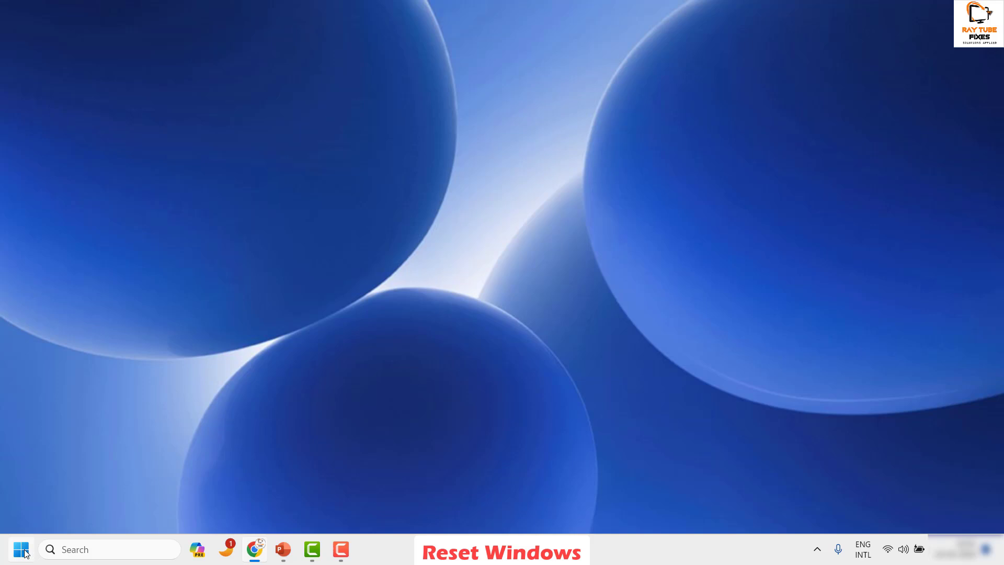
- Open the Recovery settings through the advanced options of Windows Update, and minimize the Settings window
right_click(23, 550)
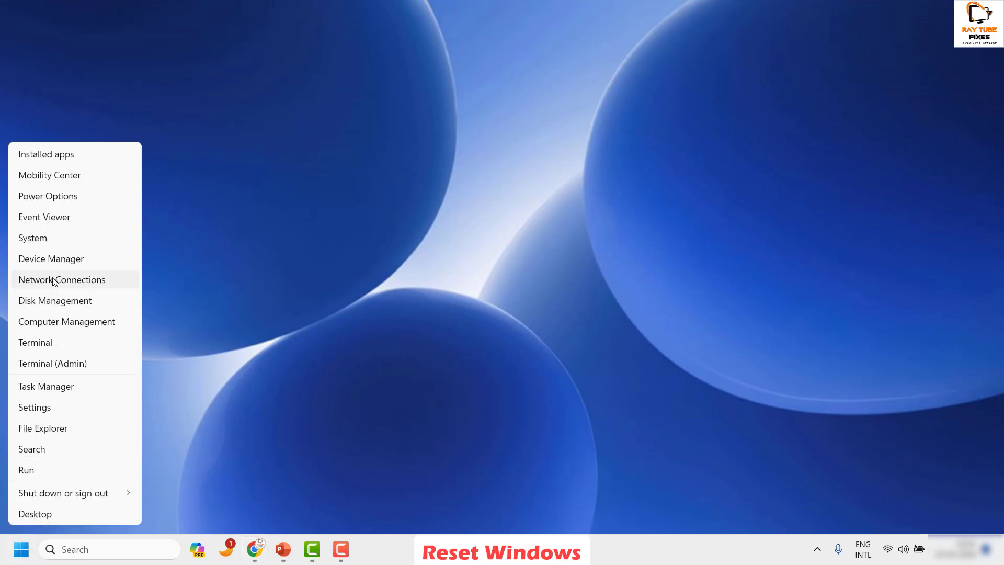
left_click(55, 408)
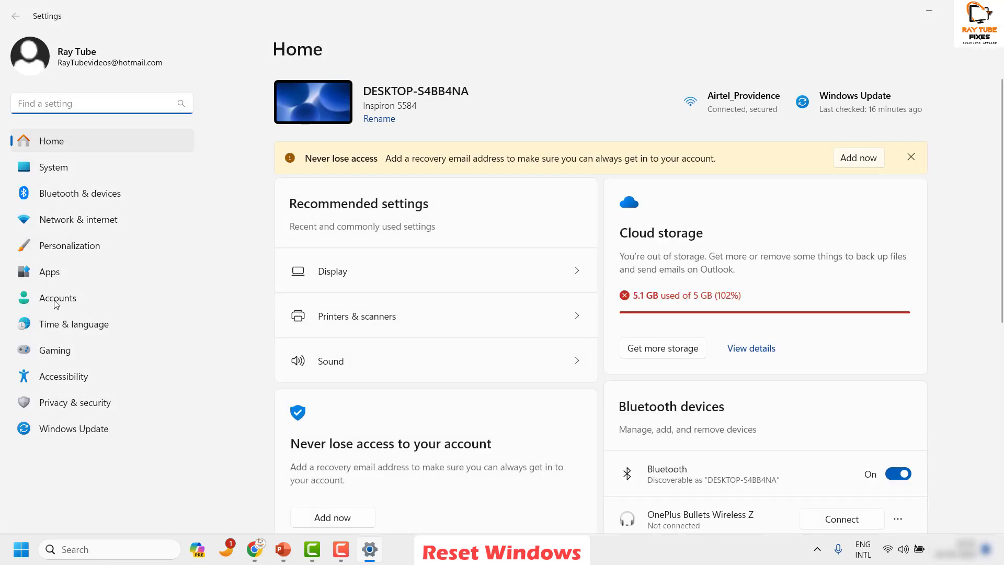
left_click(76, 434)
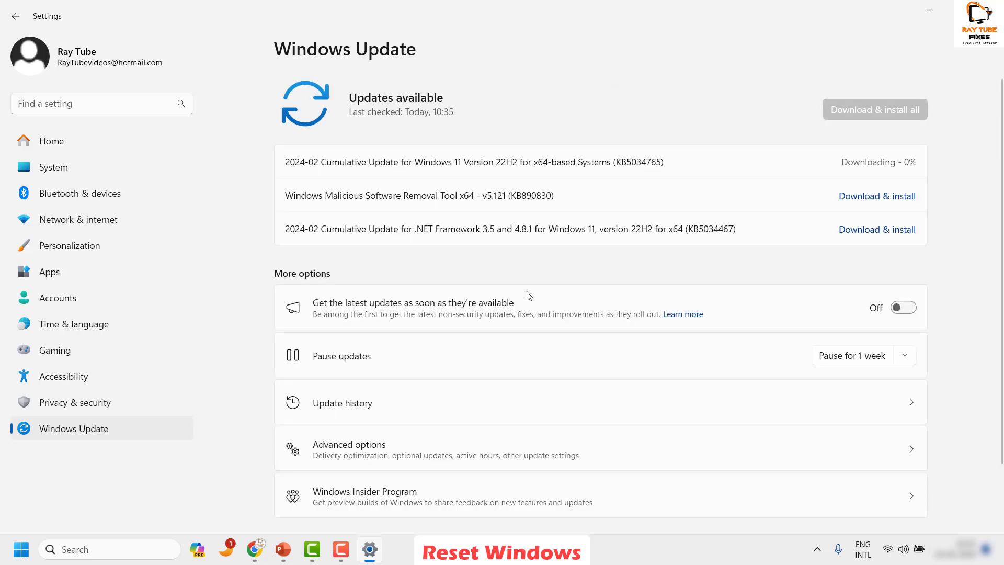
scroll(345, 380, "down", 2)
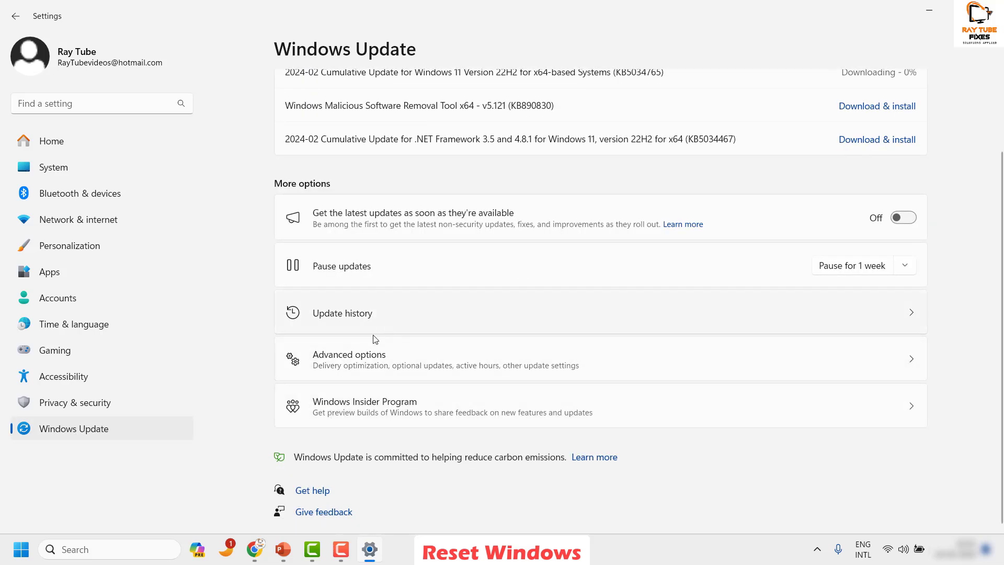
left_click(401, 358)
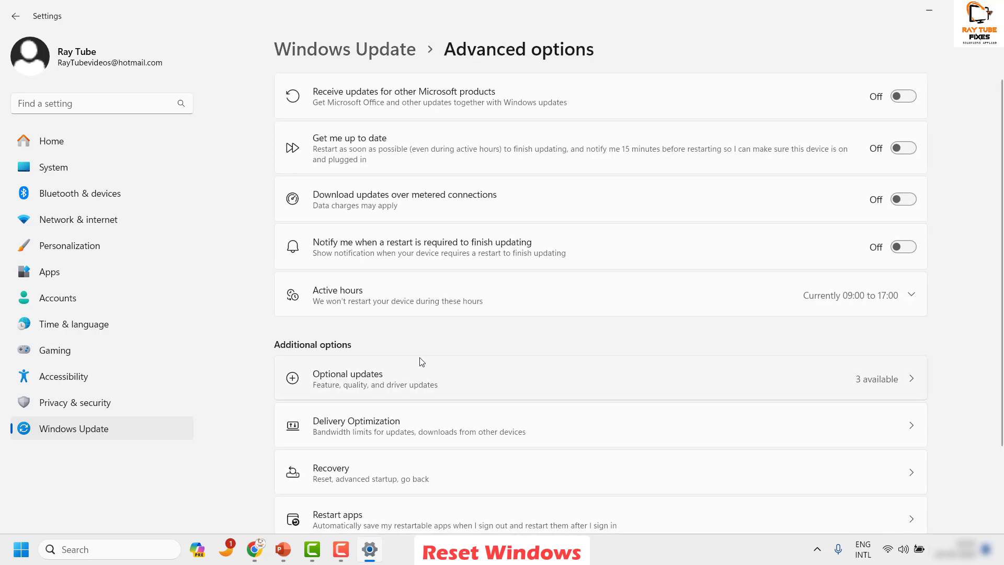
scroll(421, 361, "down", 2)
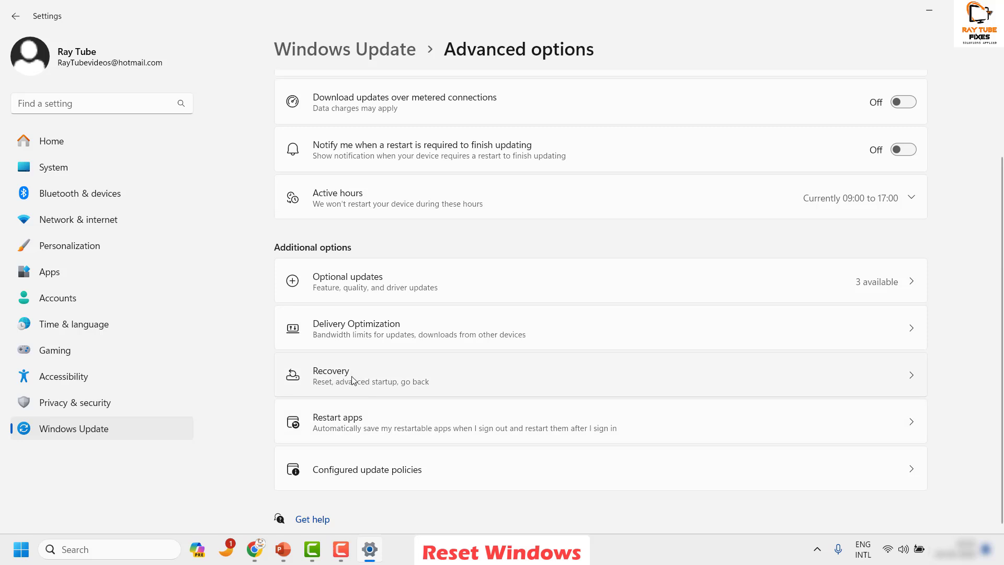
left_click(903, 379)
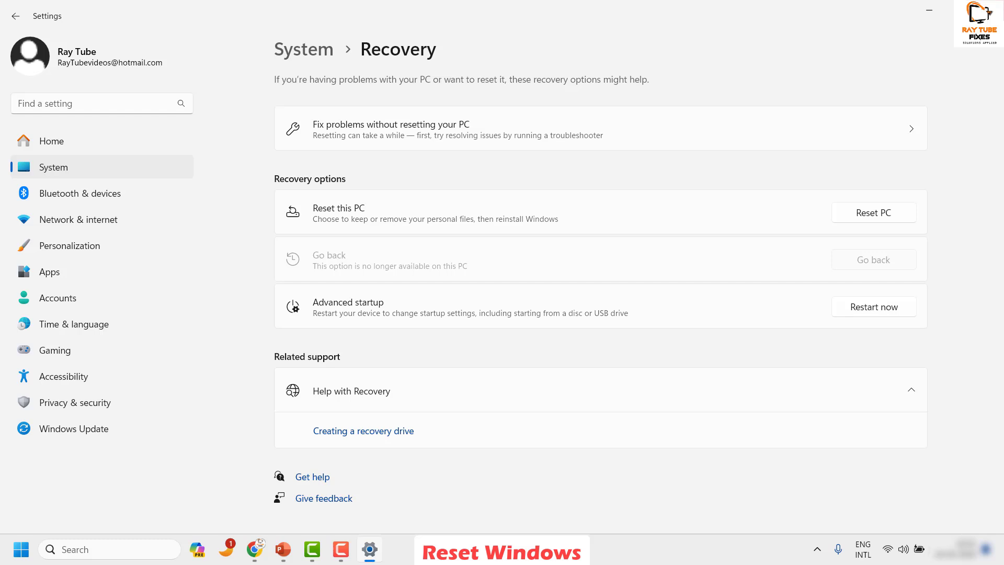
left_click(928, 11)
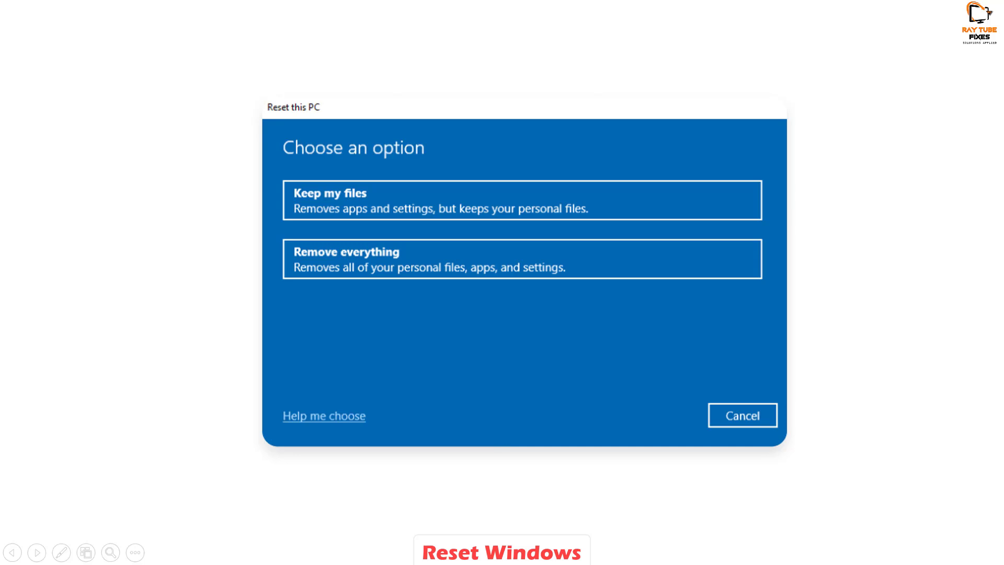
key("Right")
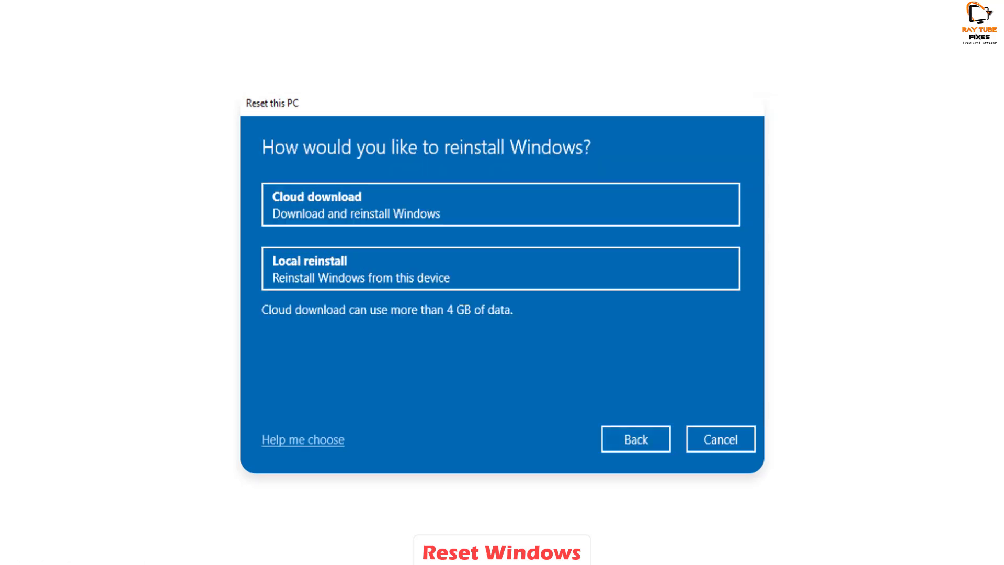